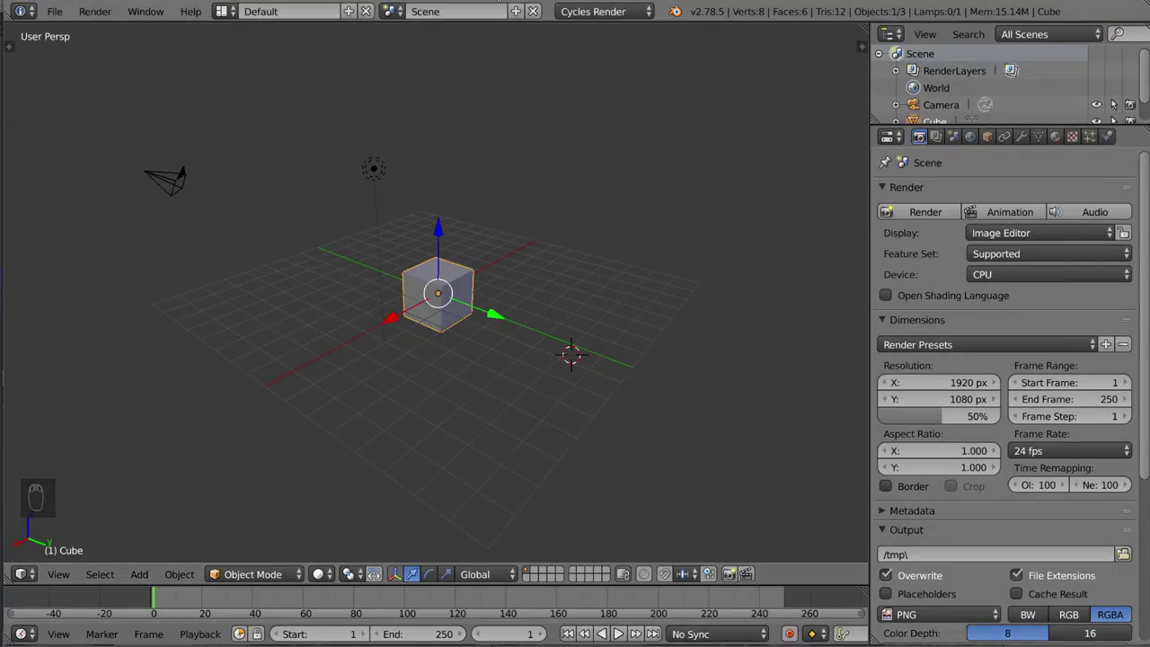
Put the default cube into Edit Mode for mesh editing.
scroll(519, 346, "up", 5)
key("Tab")
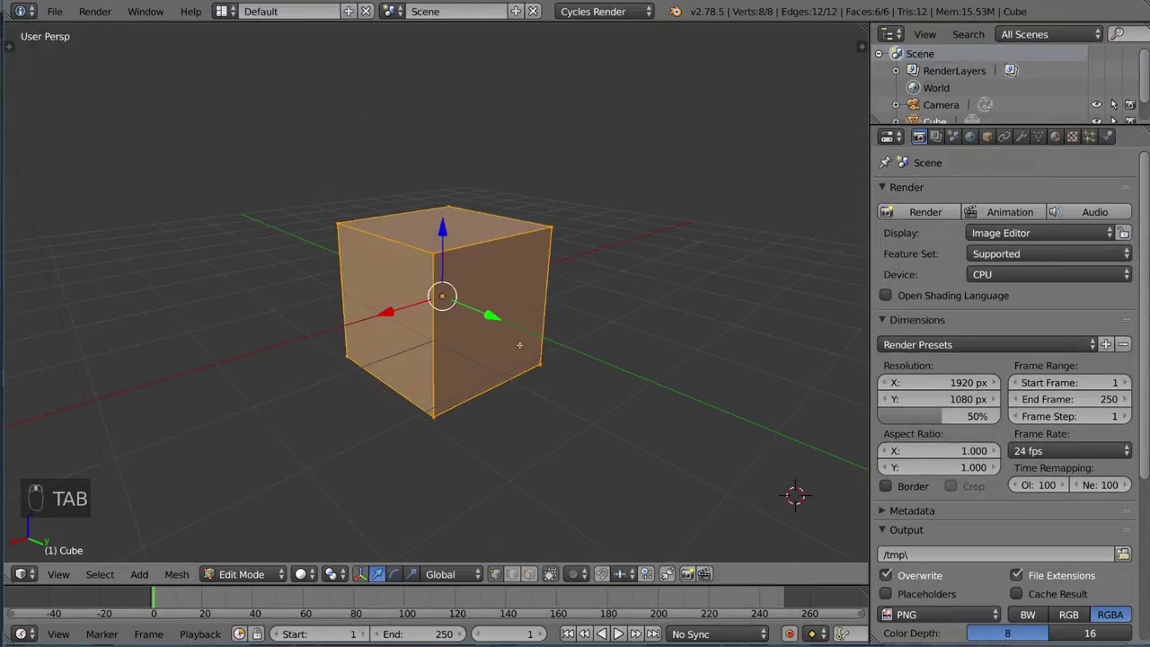
middle_click_drag(518, 344, 492, 347)
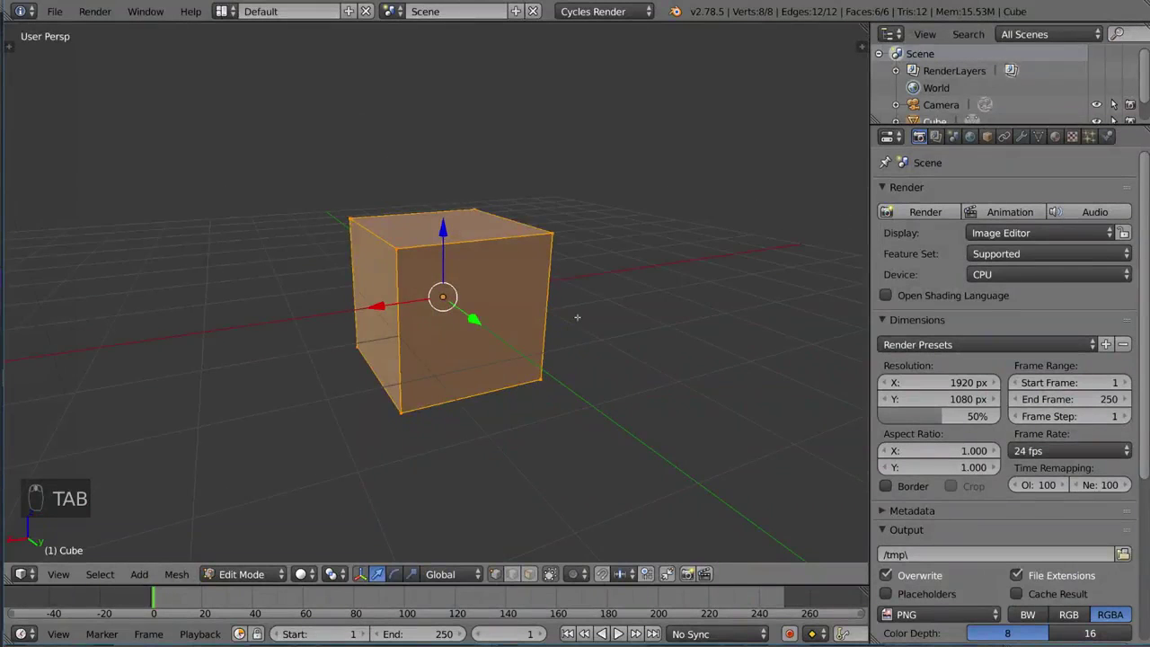
middle_click_drag(539, 314, 495, 305)
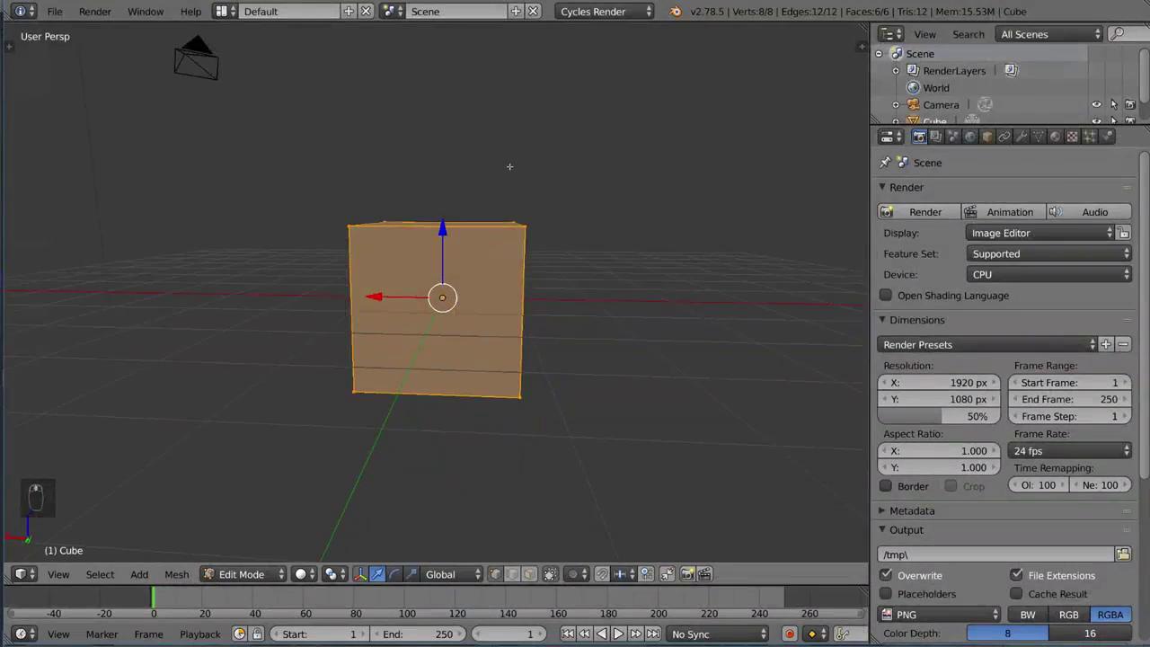
Use the Knife tool to cut a zigzag of four diagonal lines across the cube's facing side, extending past its edges.
key("k")
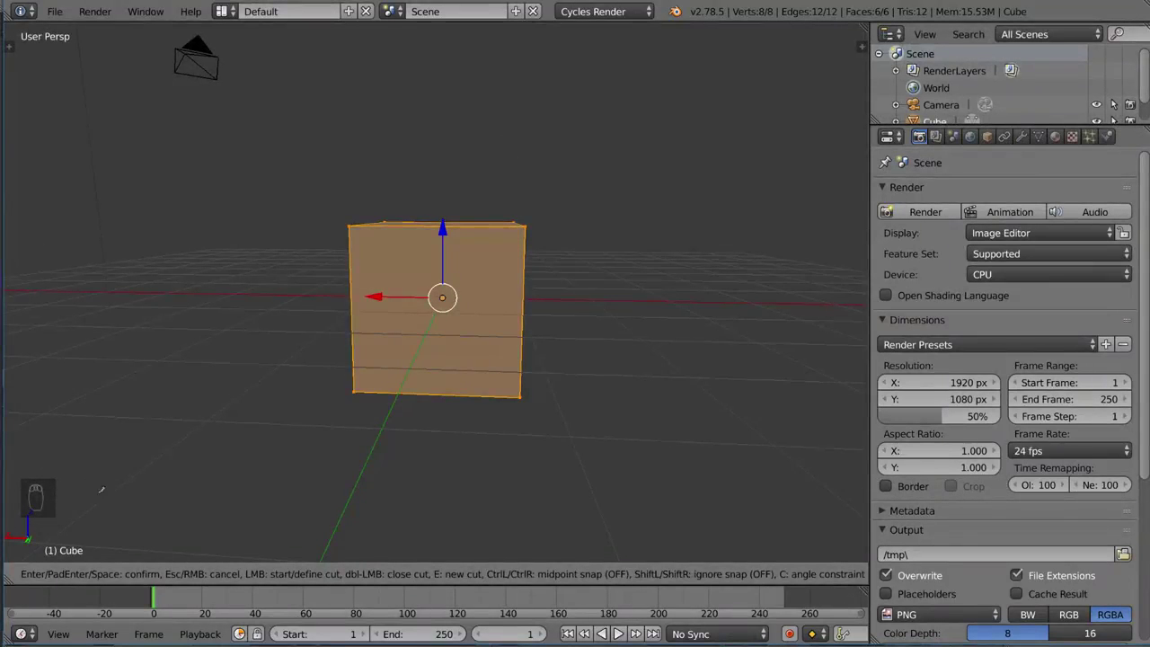
mouse_move(588, 350)
middle_mouse_down()
mouse_move(624, 333)
mouse_move(608, 355)
mouse_move(608, 344)
middle_mouse_up()
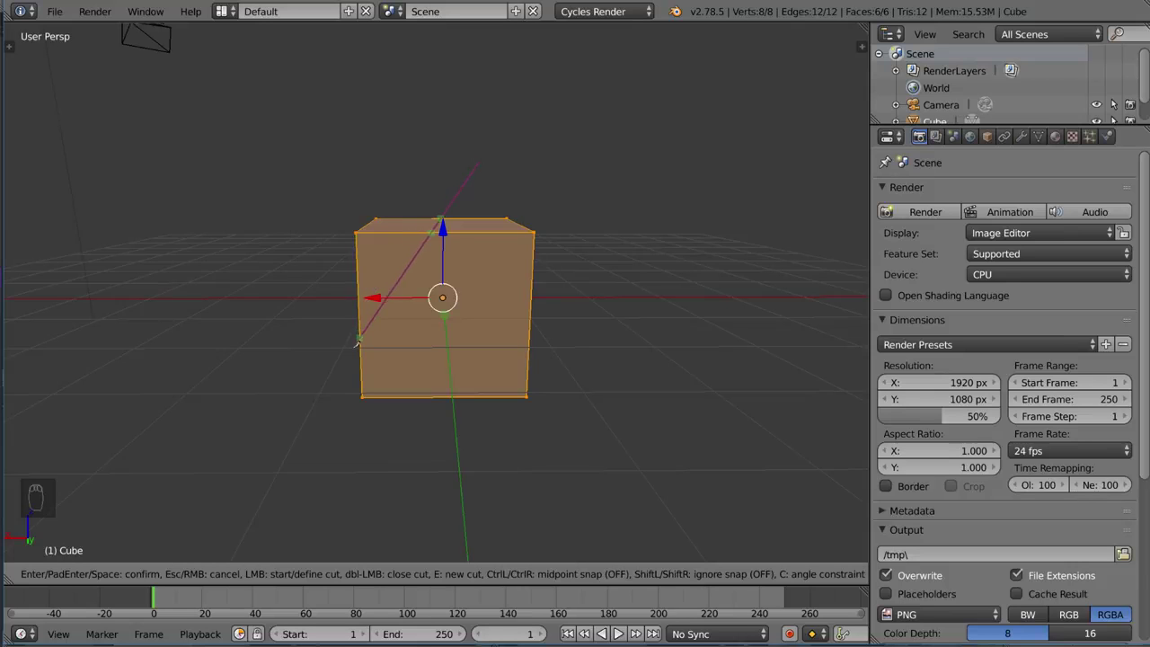
left_click(303, 414)
left_click(600, 207)
left_click(438, 457)
left_click(488, 139)
key("Return")
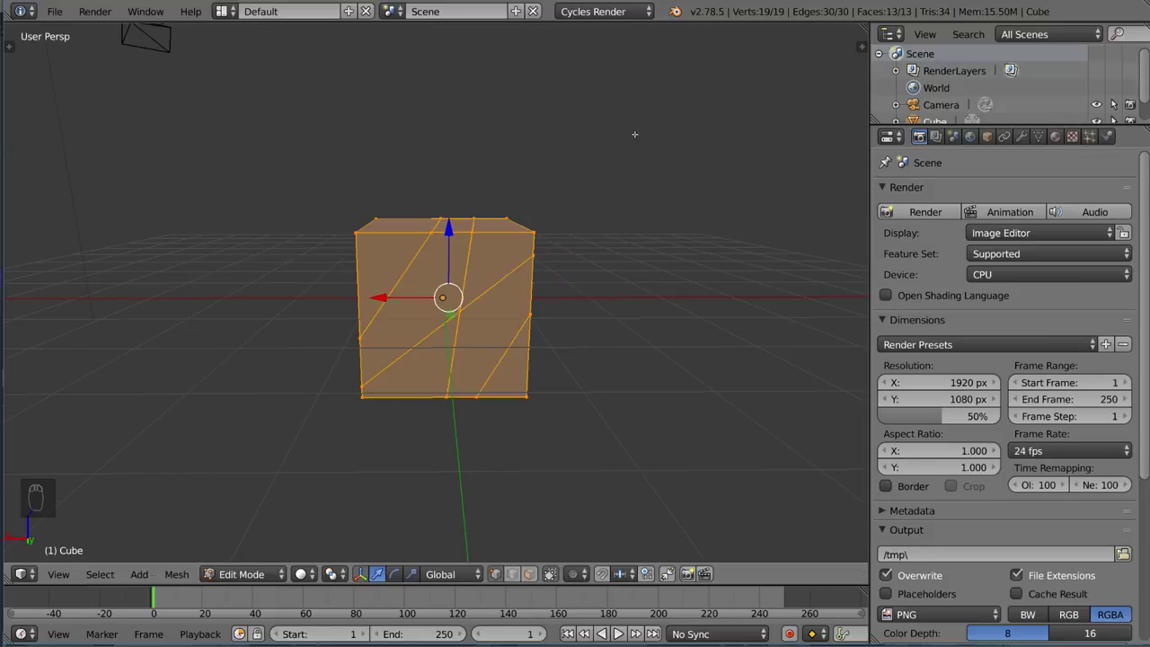
Try moving several vertices made by the zigzag cut, one at a time, cancelling each move.
middle_click_drag(610, 362, 574, 379)
right_click(428, 274)
middle_click_drag(429, 274, 438, 267)
scroll(439, 267, "up", 2)
key("g")
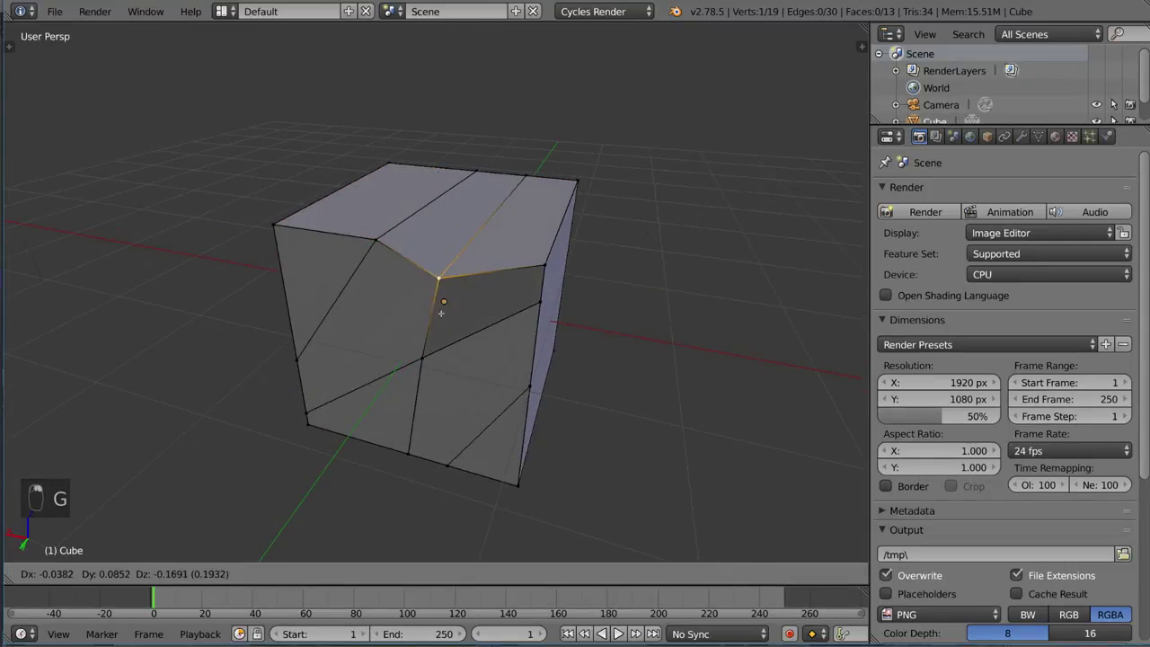
right_click(449, 314)
right_click(536, 303)
key("g")
right_click(476, 339)
right_click(524, 178)
key("g")
right_click(483, 245)
right_click(376, 240)
key("g")
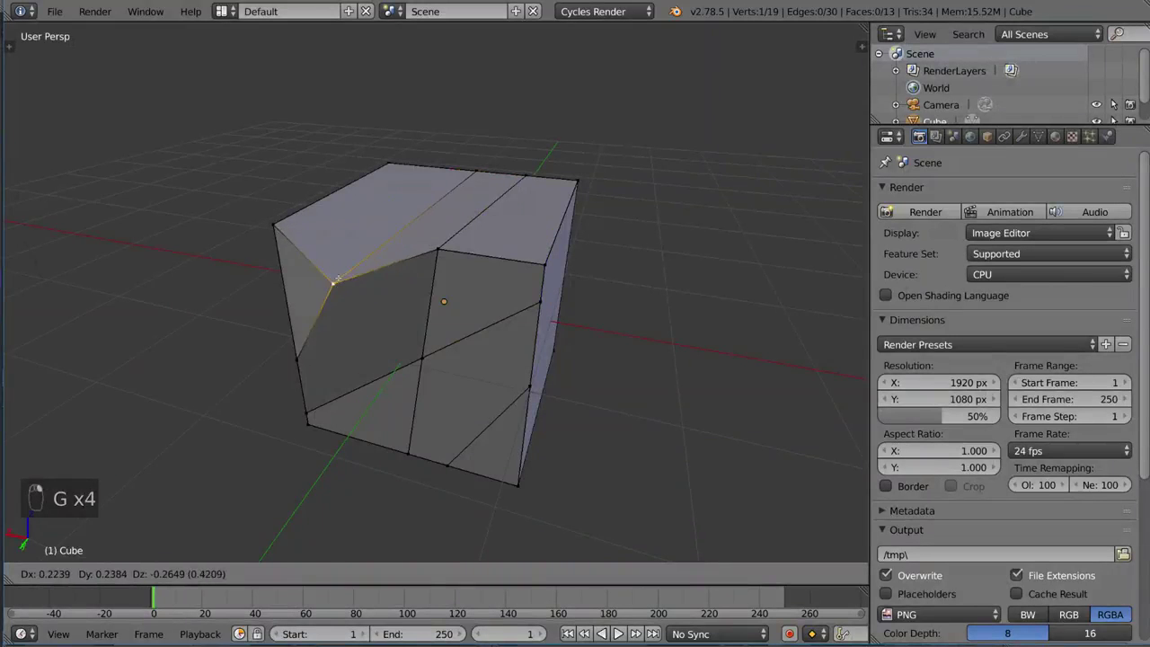
right_click(388, 255)
Switch the viewport to wireframe shading.
middle_click_drag(392, 260, 505, 227)
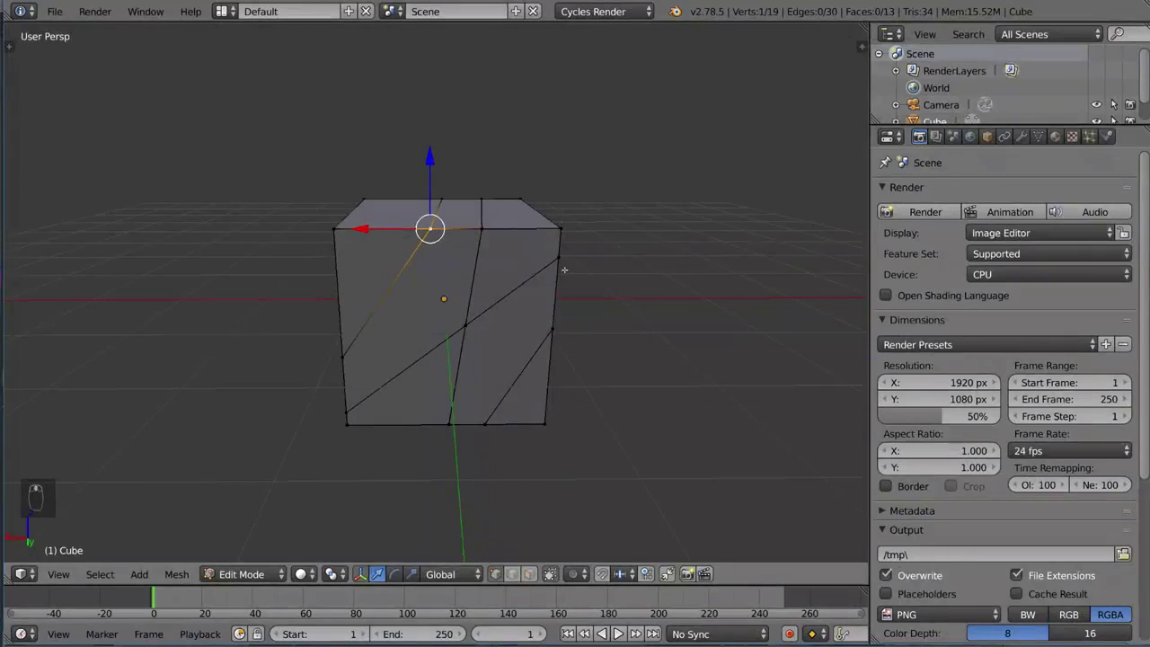
mouse_move(554, 271)
middle_mouse_down()
mouse_move(387, 268)
mouse_move(539, 355)
mouse_move(569, 249)
mouse_move(566, 215)
mouse_move(580, 261)
mouse_move(585, 231)
mouse_move(559, 288)
mouse_move(542, 290)
mouse_move(541, 279)
middle_mouse_up()
key("z")
key("k")
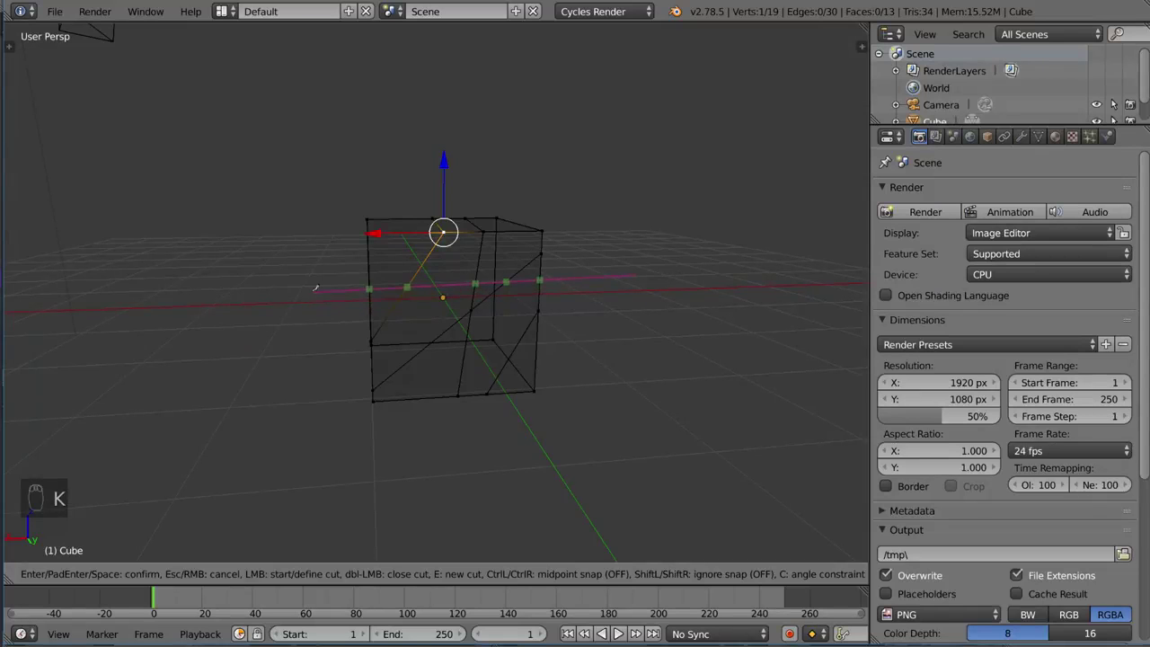
left_click(314, 286)
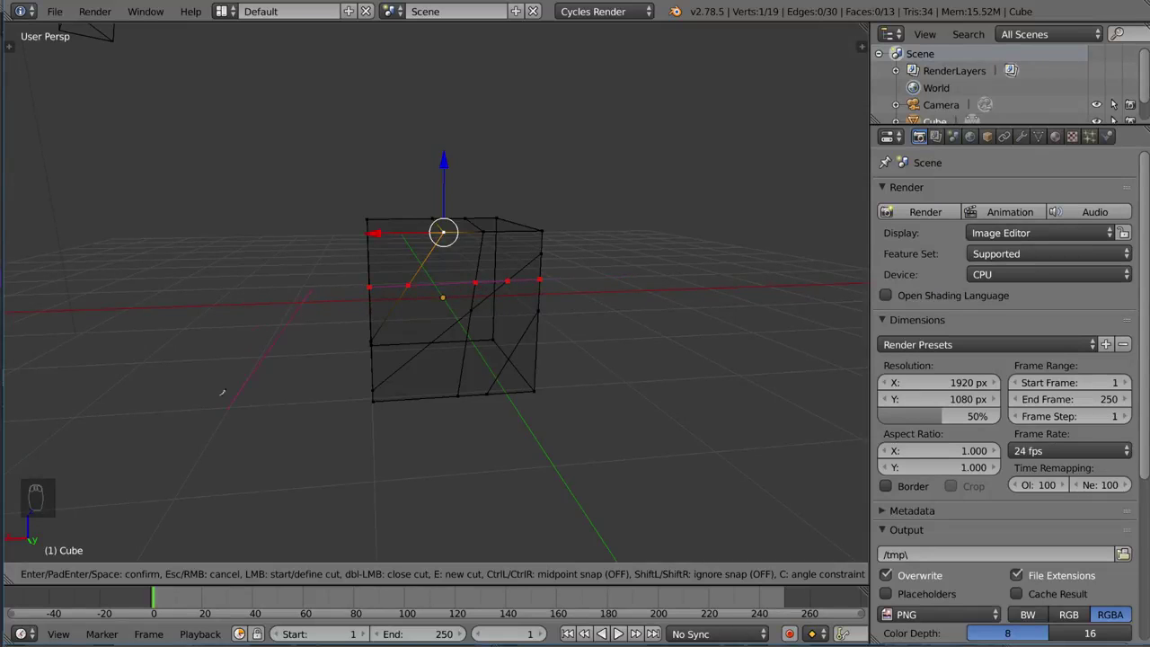
right_click(239, 330)
Knife a nearly horizontal cut across the upper part of the zigzag-cut side in wireframe, and return to solid shading.
middle_click_drag(633, 303, 642, 294)
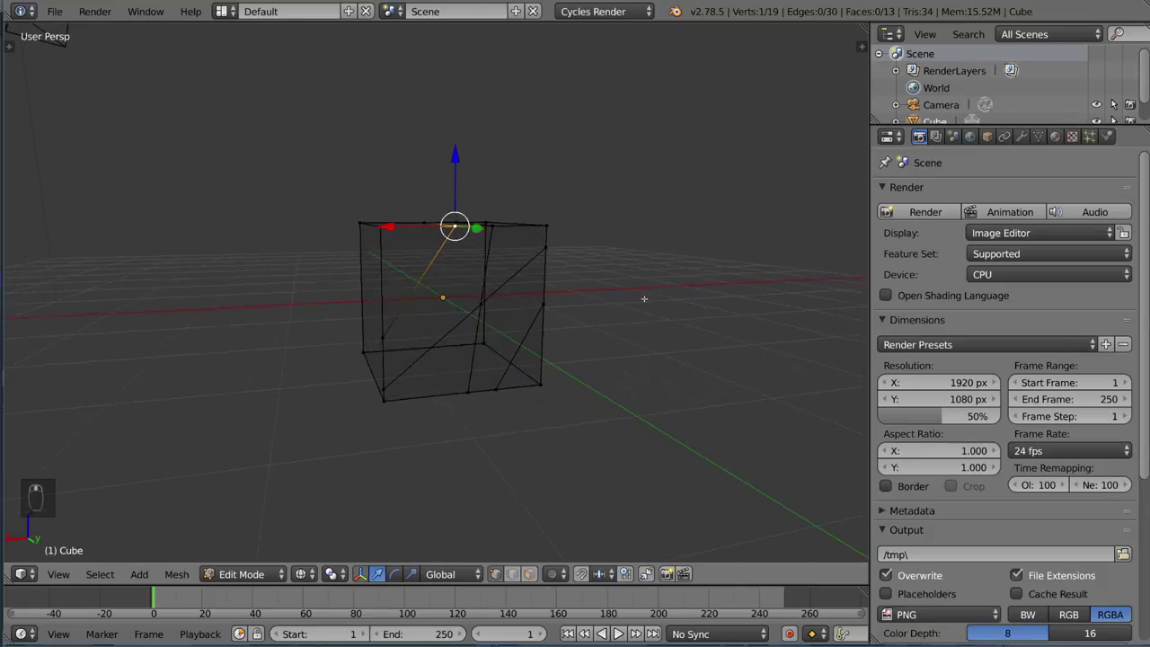
key("k")
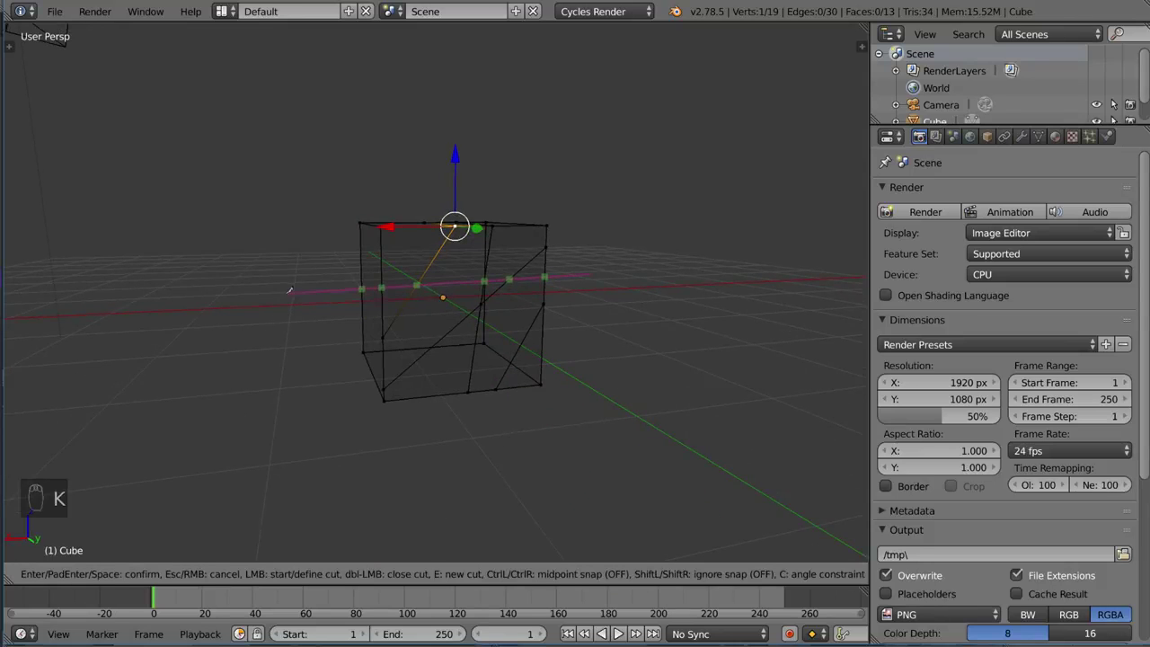
left_click(292, 295)
key("Return")
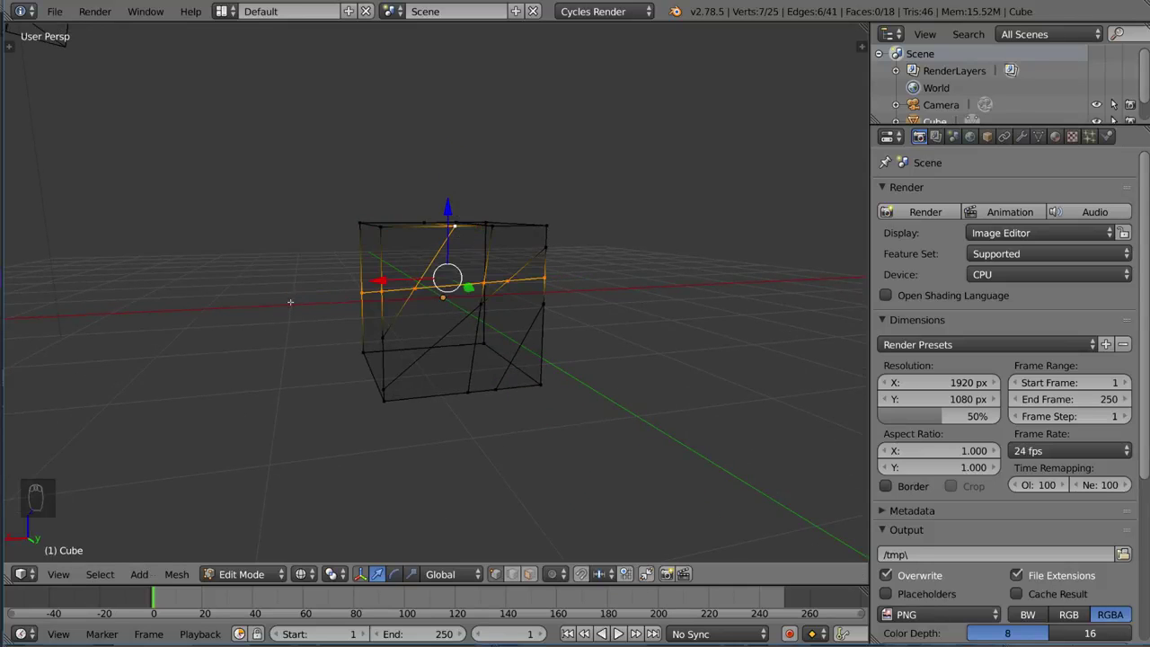
mouse_move(345, 313)
middle_mouse_down()
mouse_move(606, 318)
mouse_move(584, 354)
mouse_move(538, 359)
mouse_move(611, 364)
mouse_move(553, 326)
mouse_move(647, 321)
mouse_move(569, 336)
mouse_move(680, 338)
mouse_move(529, 325)
middle_mouse_up()
key("z")
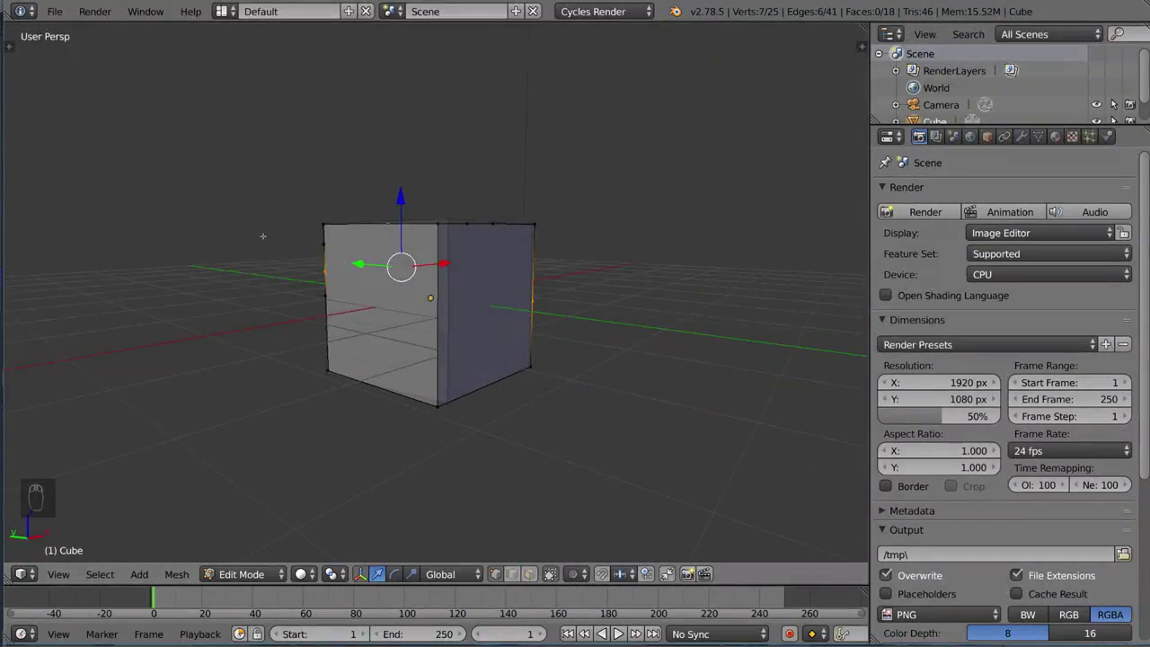
Deselect everything and knife one slanted cut around the corner across the cube's two uncut sides.
middle_click_drag(359, 279, 244, 243)
key("a")
key("k")
left_click(322, 271)
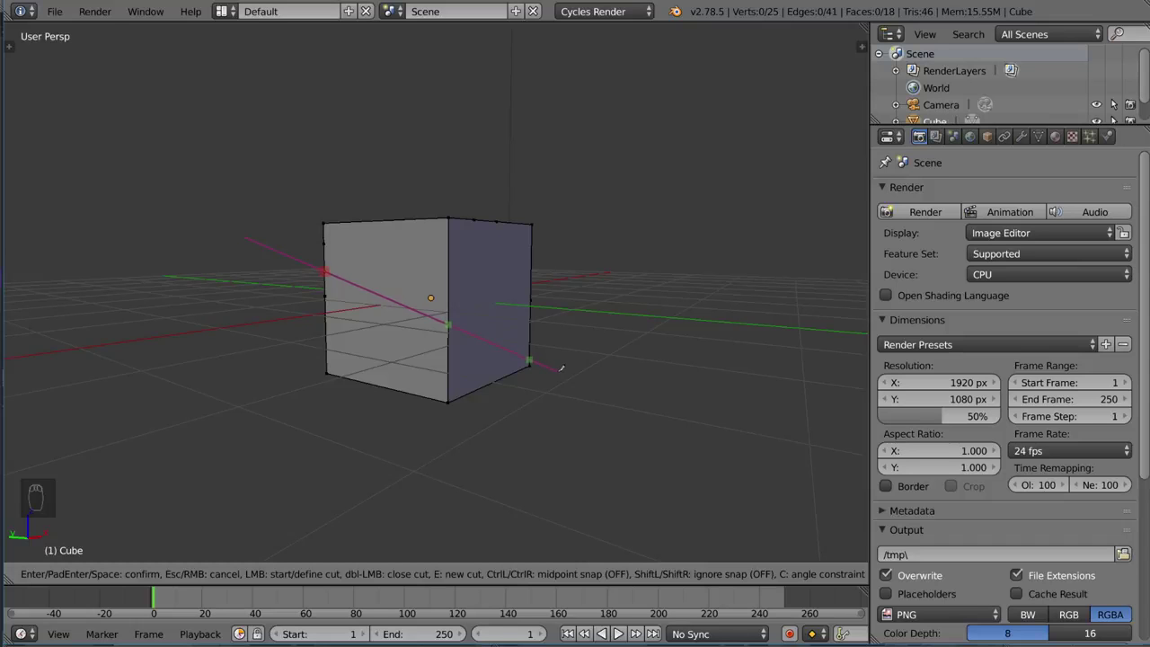
left_click(561, 368)
key("Return")
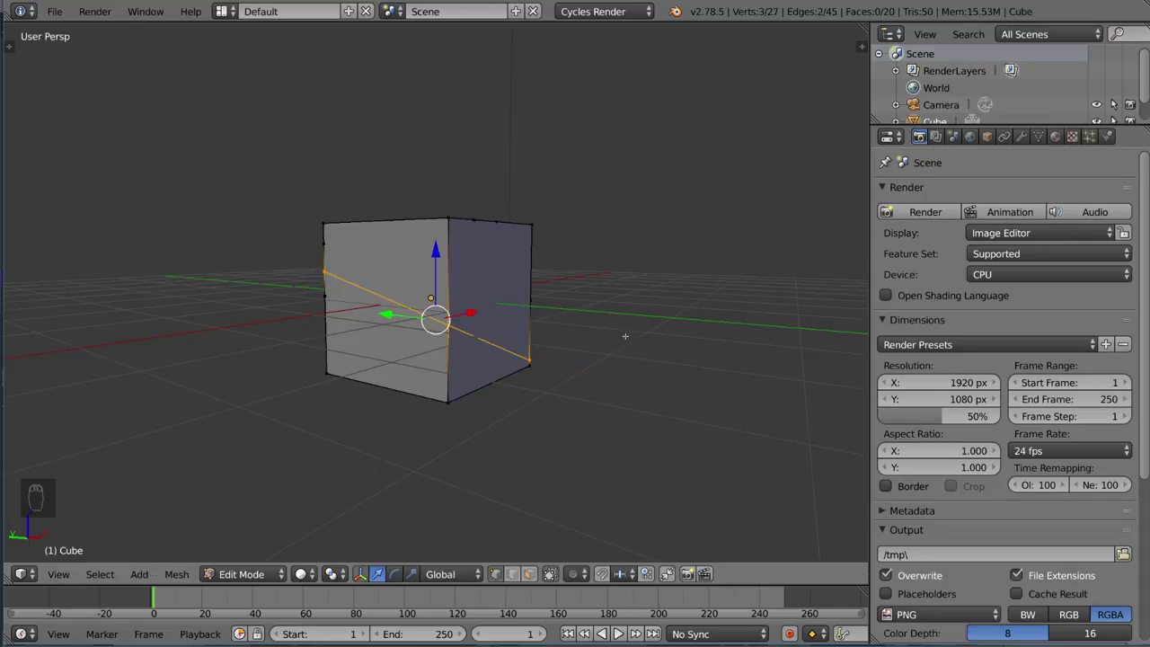
Try moving vertices along the slanted cut, cancelling each move.
right_click(327, 272)
middle_click_drag(337, 273, 437, 299)
scroll(426, 275, "up", 2)
key("g")
right_click(460, 302)
key("g")
right_click(503, 316)
Knife a connected path horizontally across the side face from the slanted cut's vertex, around the corner, and up diagonally over the top edge.
middle_click_drag(539, 315, 261, 344)
scroll(380, 296, "down", 2)
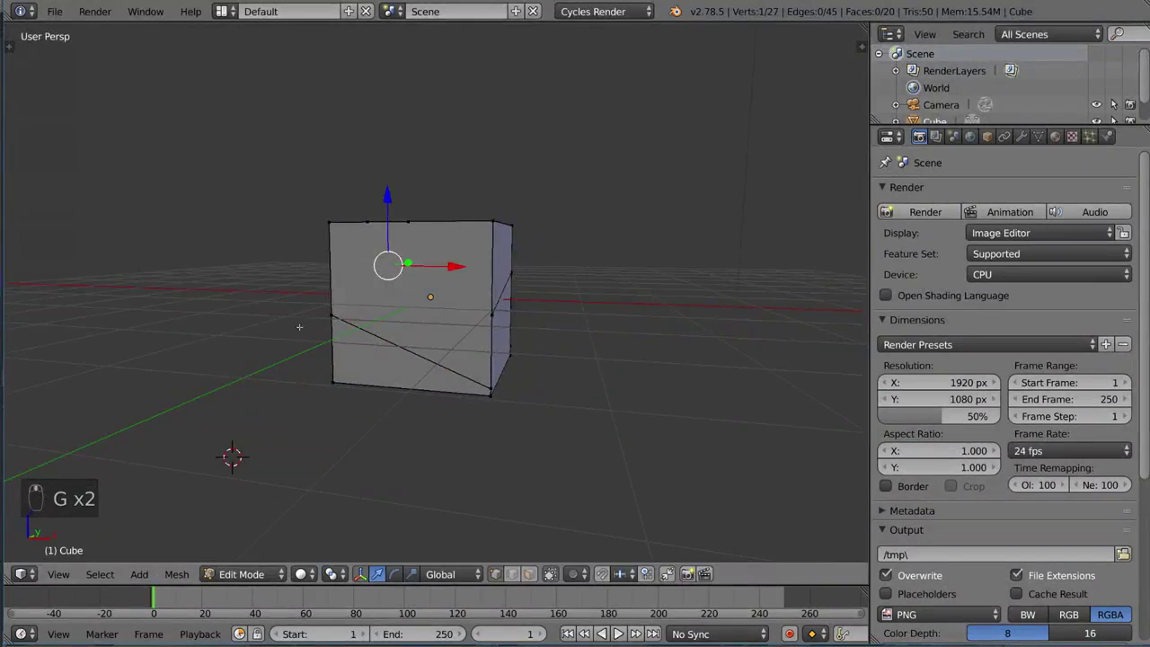
key("k")
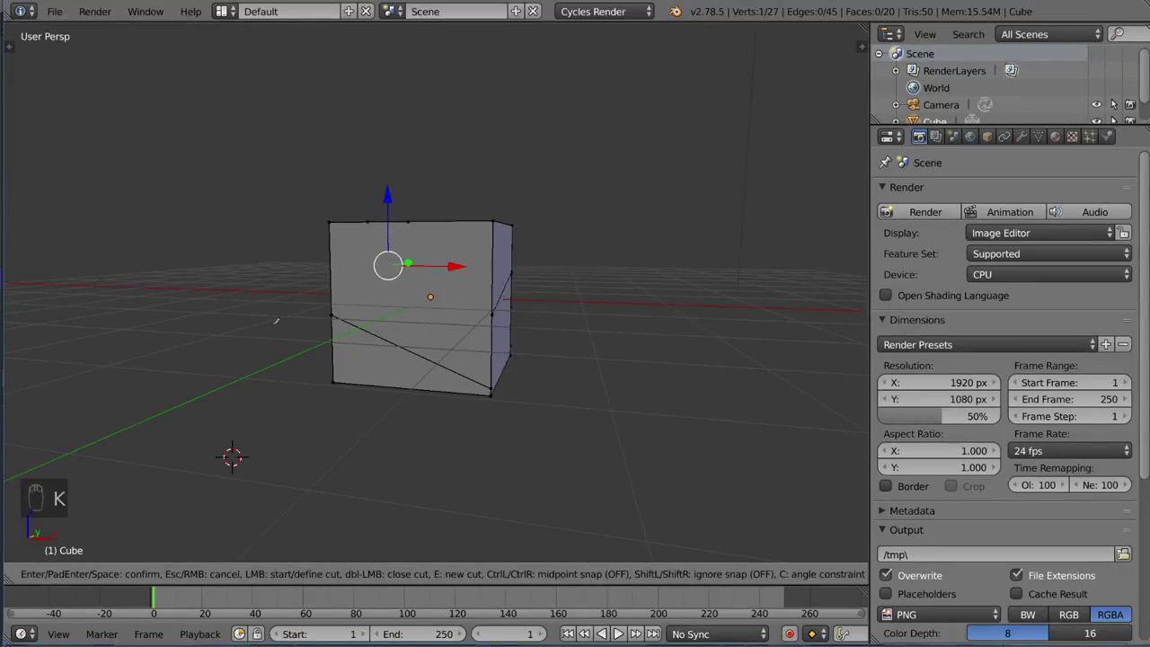
left_click(332, 316)
left_click(510, 327)
left_click(477, 238)
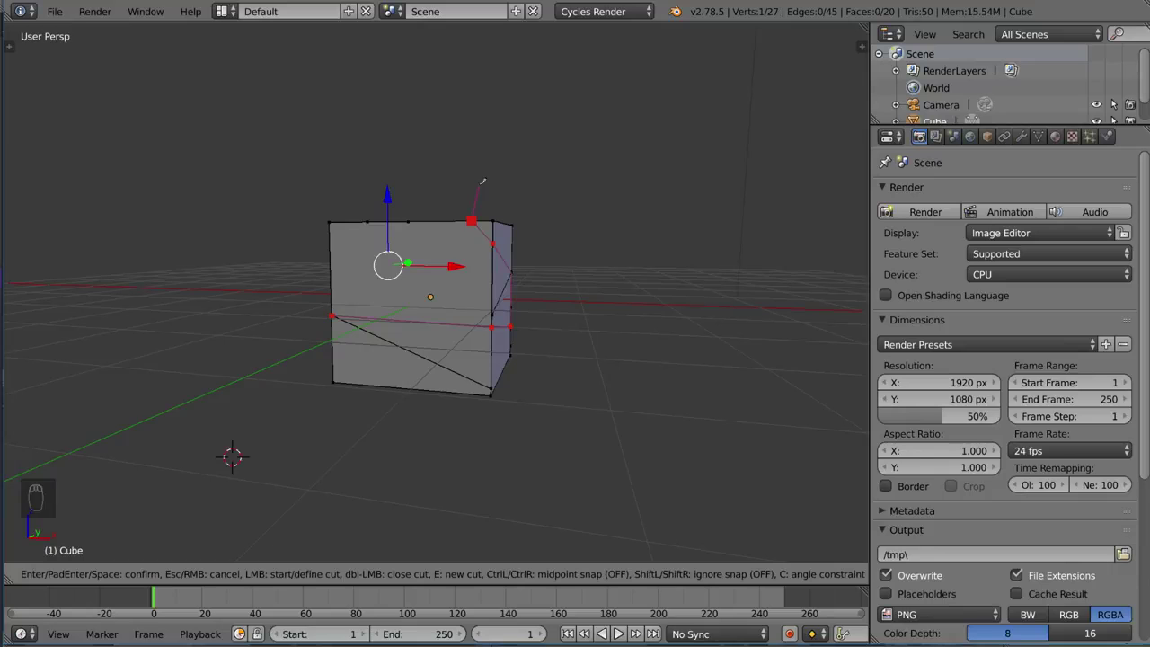
left_click(482, 182)
key("Return")
Knife a multi-segment path from the top face's far edge across the top and down through the facing side to its lower part.
middle_click_drag(597, 281, 494, 271)
middle_click_drag(608, 276, 243, 461)
middle_click_drag(542, 285, 479, 300)
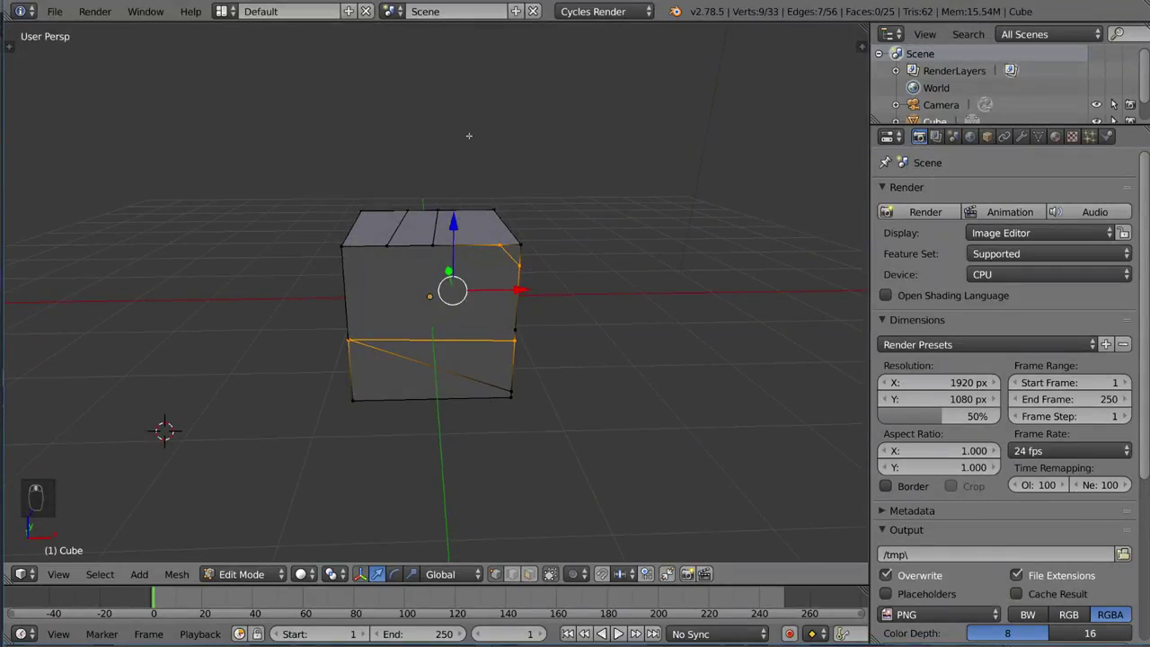
key("k")
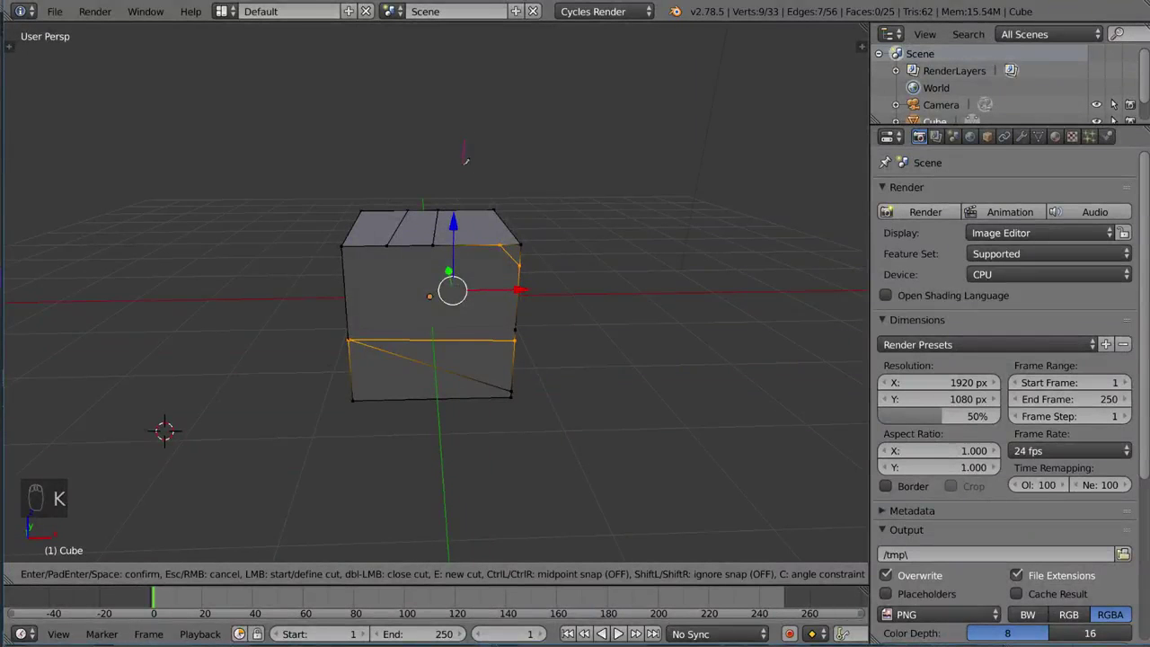
left_click(463, 141)
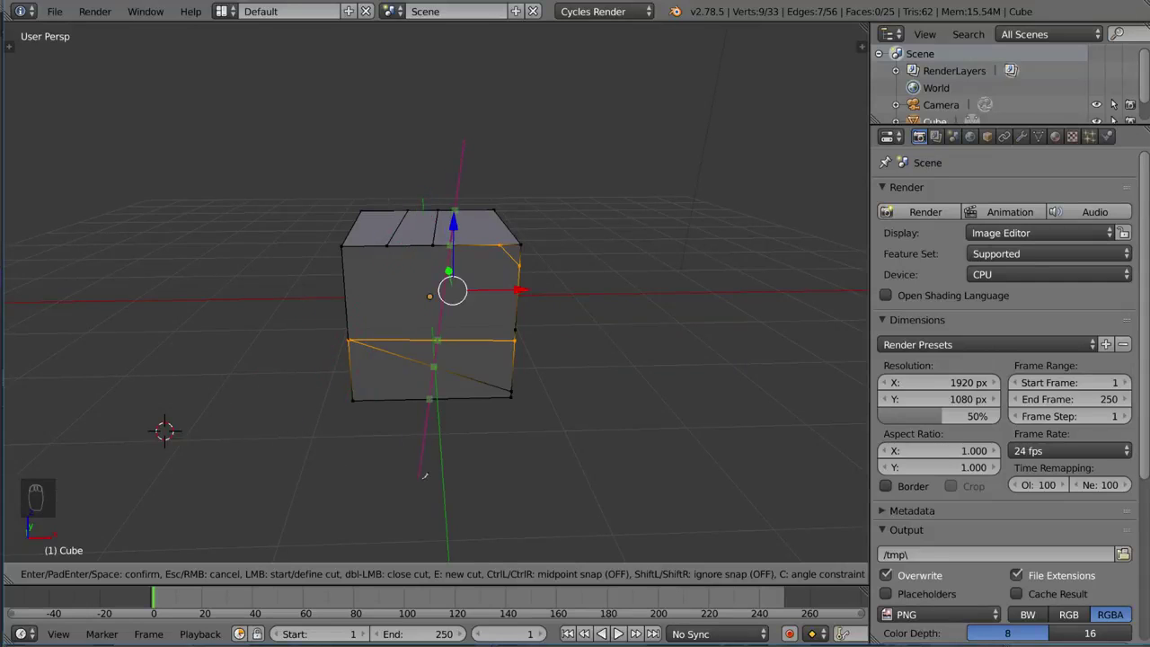
left_click(470, 176)
left_click(360, 273)
left_click(562, 312)
left_click(396, 392)
key("Return")
Try moving a single cut vertex in the lower part of the side face, and clear the selection.
middle_click_drag(616, 255, 328, 278)
middle_click_drag(565, 268, 531, 302)
key("a")
key("g")
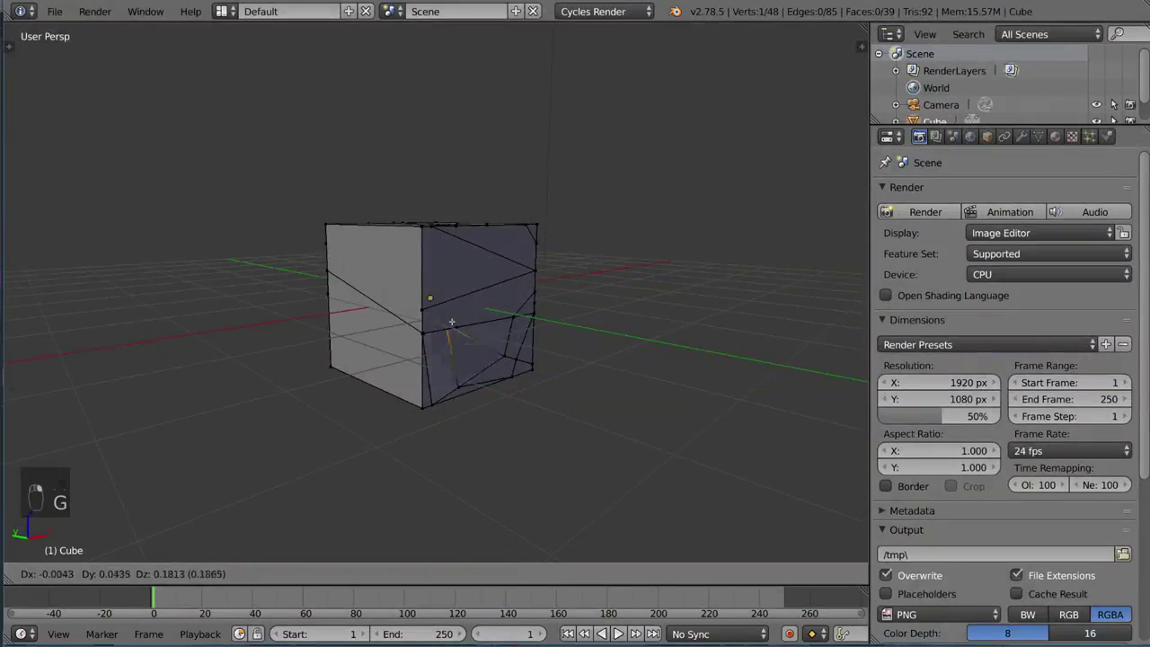
right_click(494, 317)
key("a")
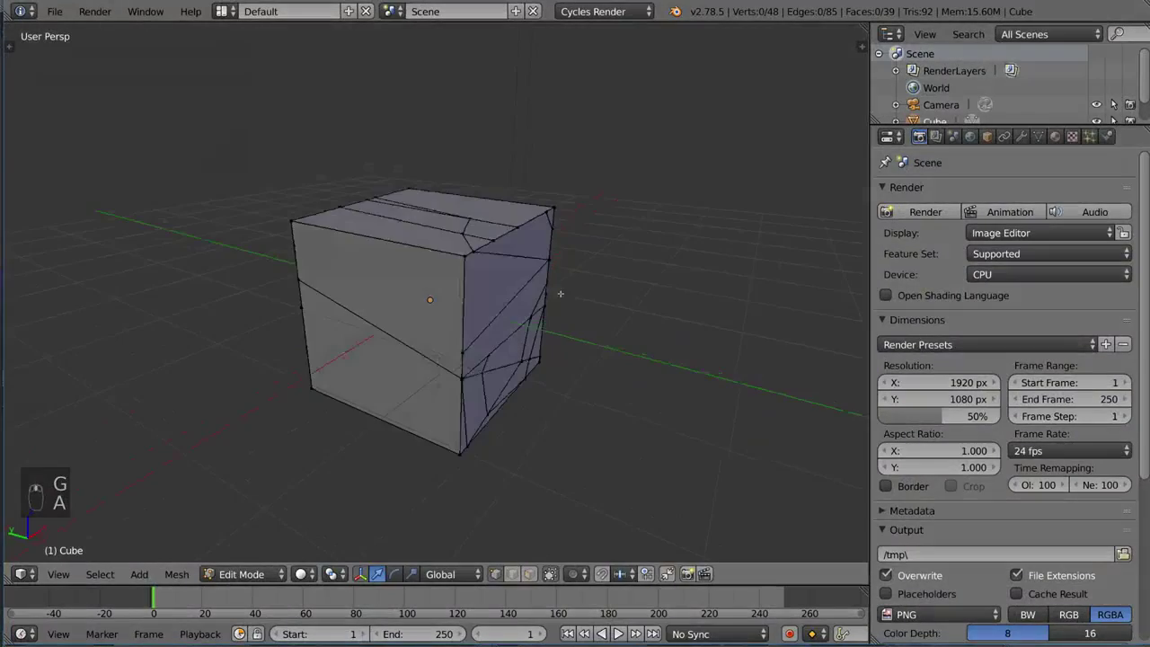